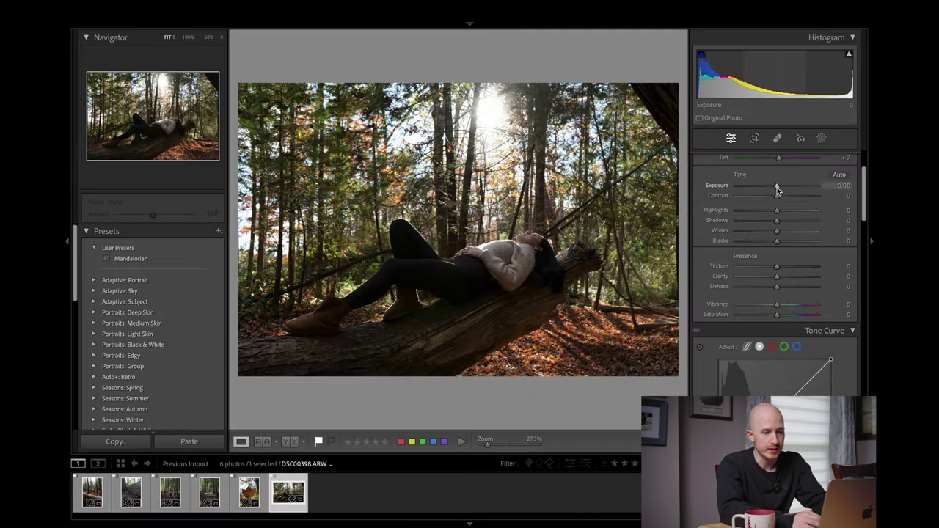
Lower Highlights to -17 while previewing which areas of the photo are clipped
drag(778, 191, 724, 178)
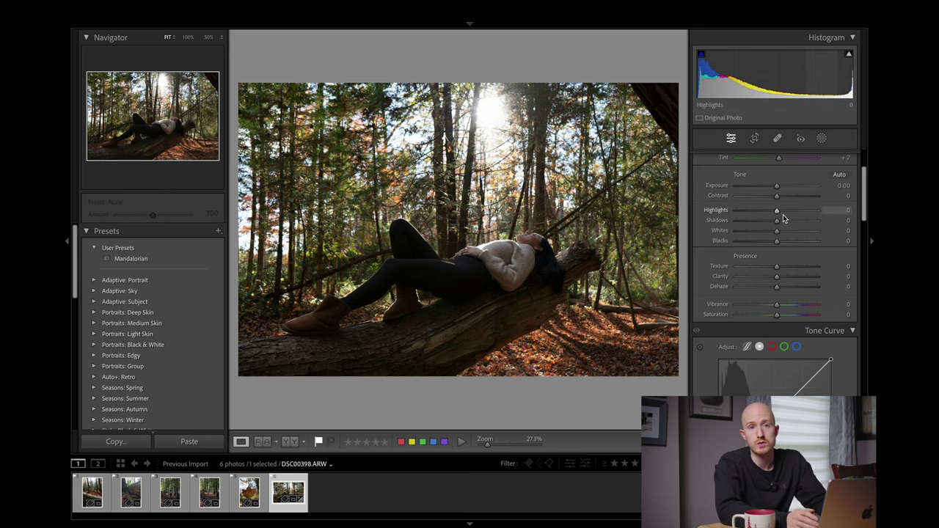
key(alt)
mouse_move(778, 212)
mouse_down()
mouse_move(757, 212)
mouse_move(795, 211)
mouse_move(763, 211)
mouse_move(794, 211)
mouse_move(772, 215)
mouse_up()
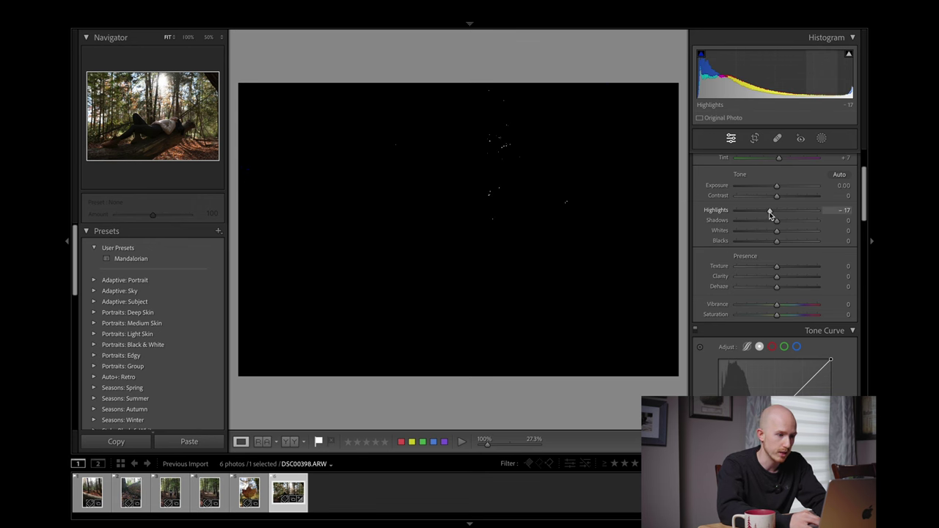
drag(770, 213, 770, 213)
scroll(770, 220, up, 1)
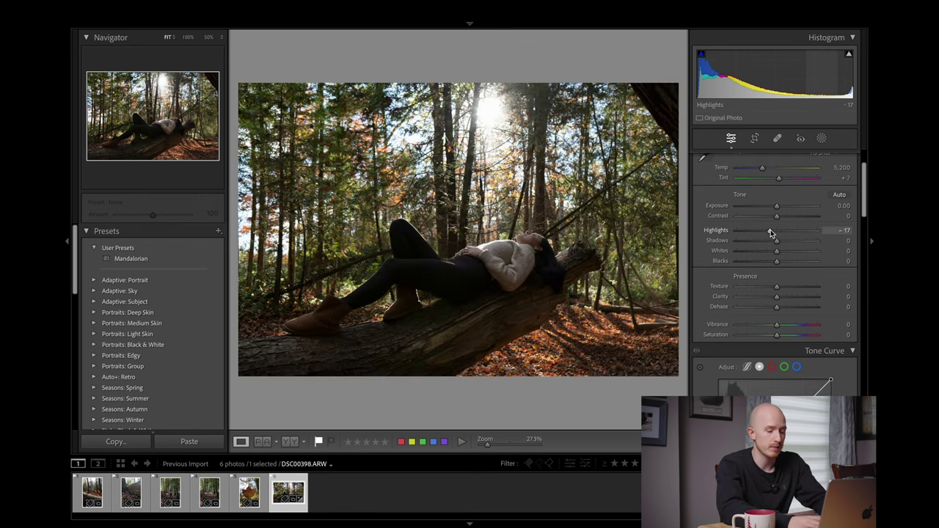
Try Highlights at +37 with the clipping warnings shown, and undo that change
key(j)
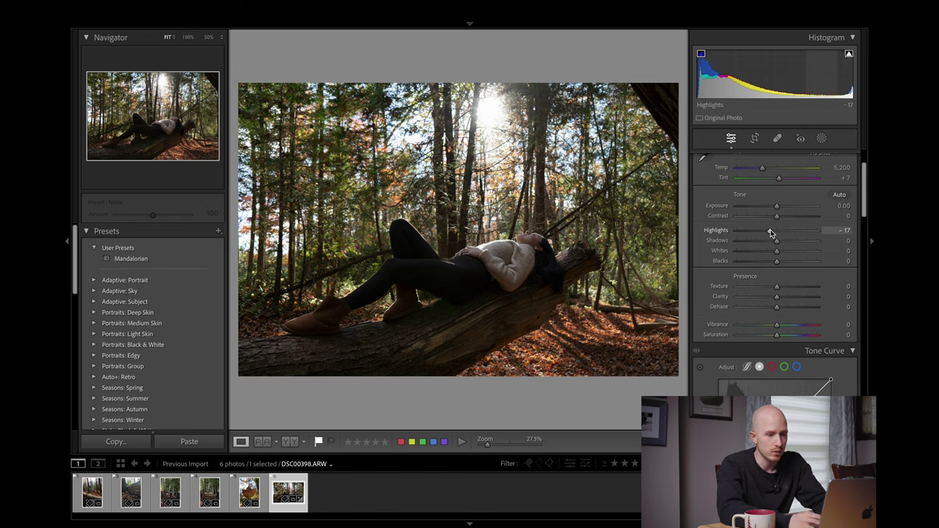
drag(770, 230, 792, 230)
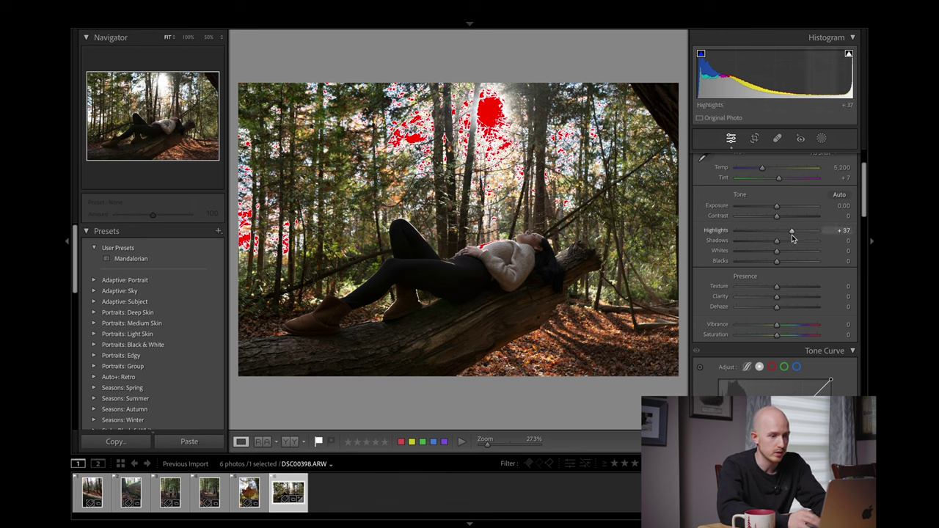
key(super+z)
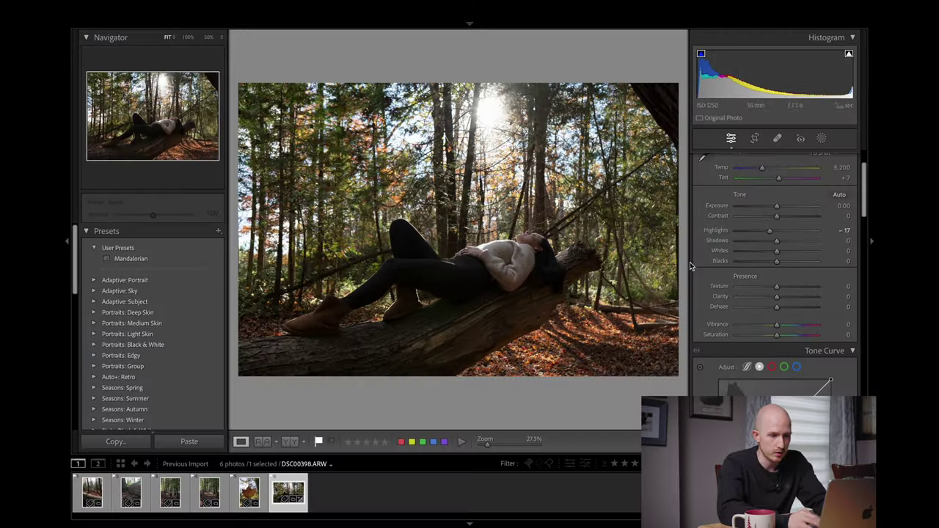
Raise Shadows to +55 and compare the photo with and without the Basic adjustments
drag(777, 240, 736, 242)
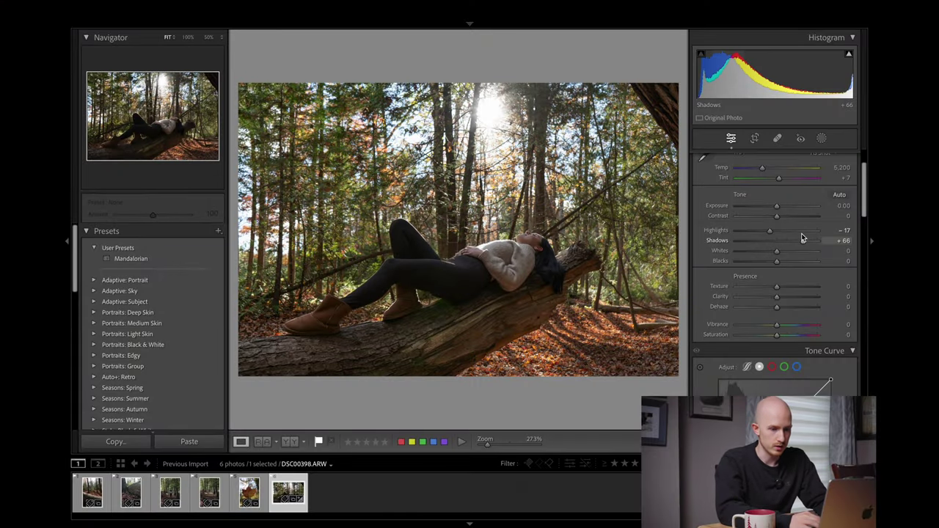
mouse_move(802, 238)
mouse_down()
mouse_move(788, 240)
mouse_move(799, 240)
mouse_up()
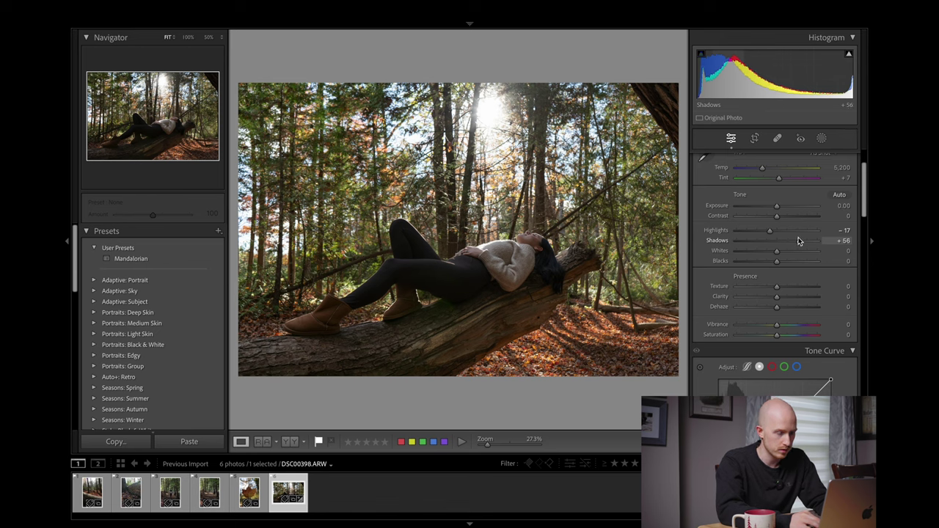
scroll(697, 202, up, 2)
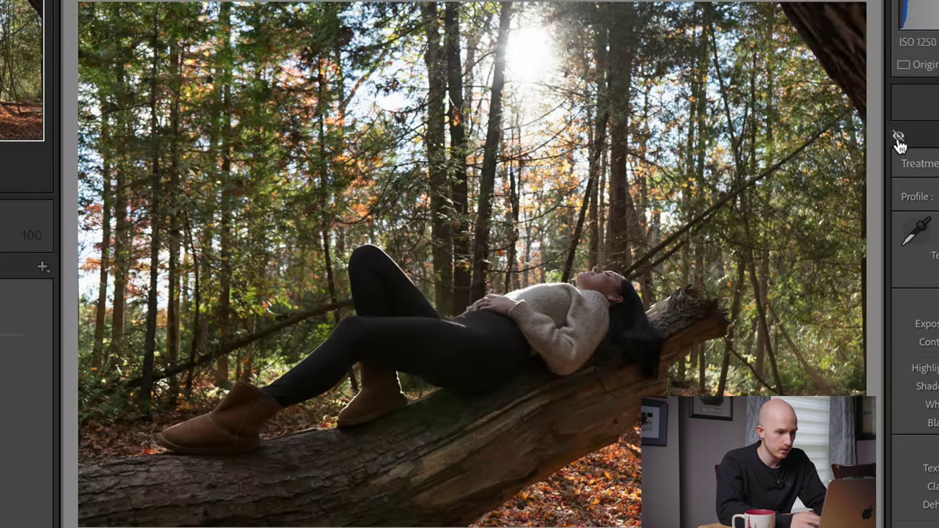
click(696, 157)
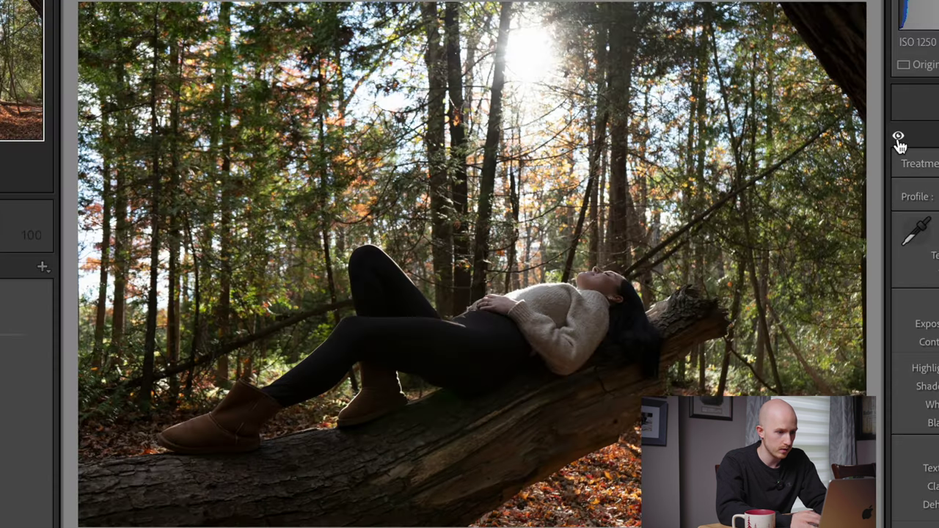
click(696, 157)
click(898, 138)
click(898, 138)
click(899, 138)
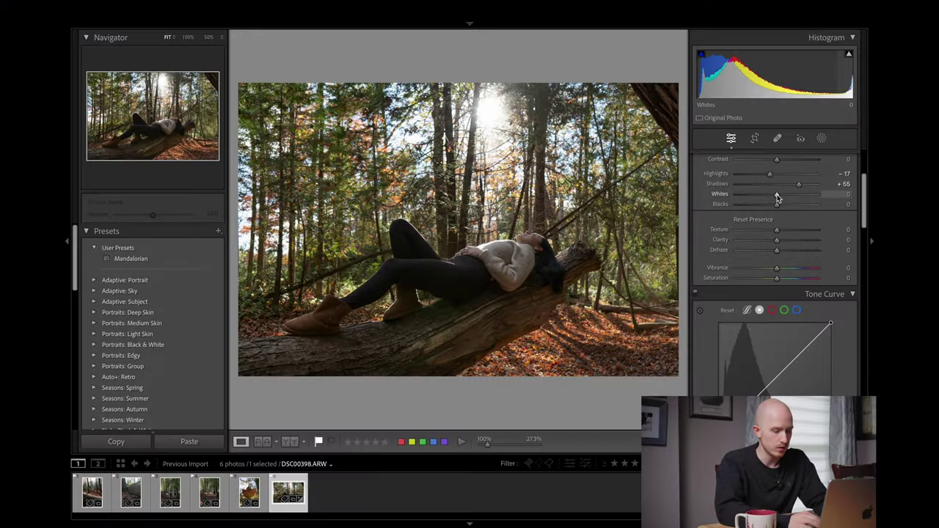
Set Whites to +5 and Blacks to -8 for the forest photo
mouse_move(776, 198)
mouse_down()
mouse_move(786, 195)
mouse_move(766, 189)
mouse_up()
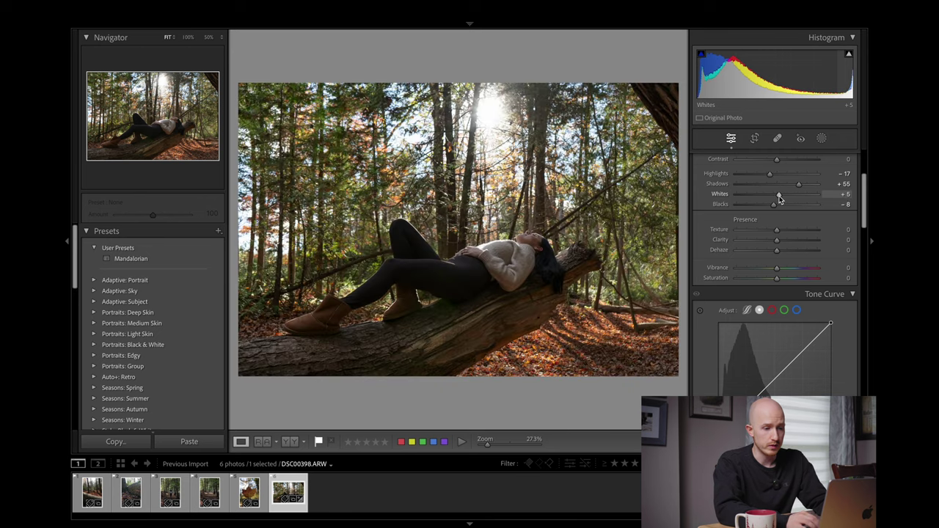
shift+double_click(765, 192)
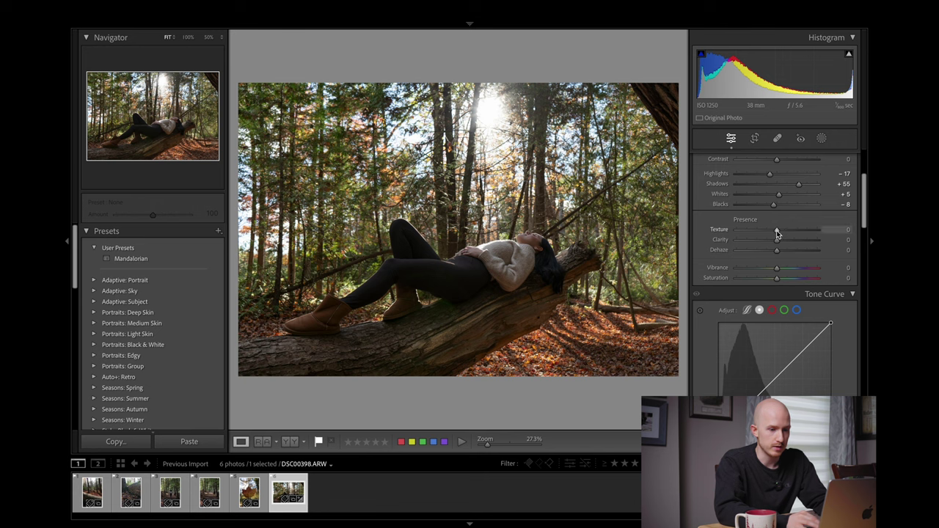
Test Texture at its upper extreme and lower it to -100
drag(777, 230, 874, 222)
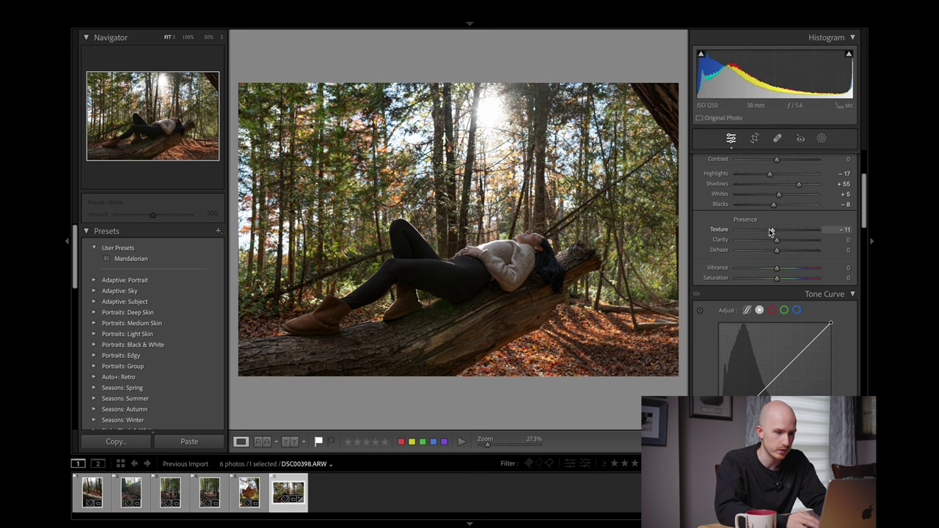
drag(772, 232, 672, 239)
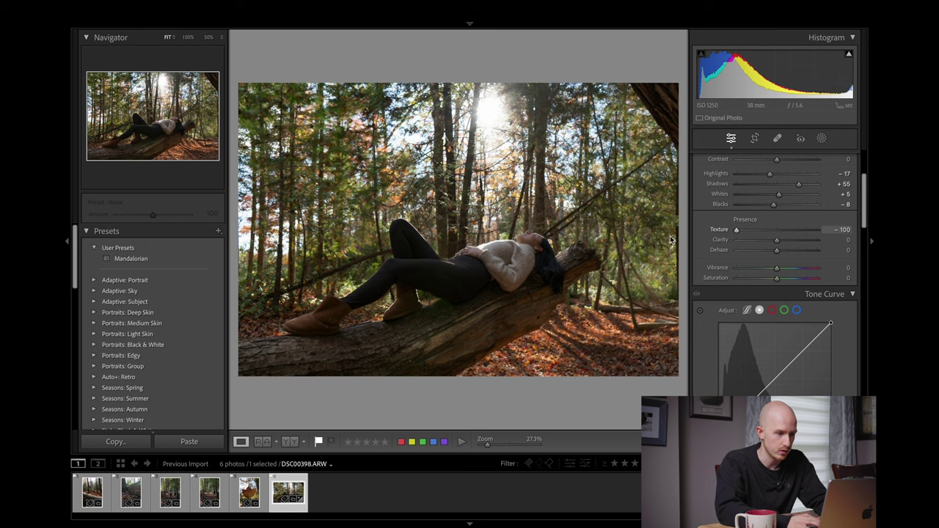
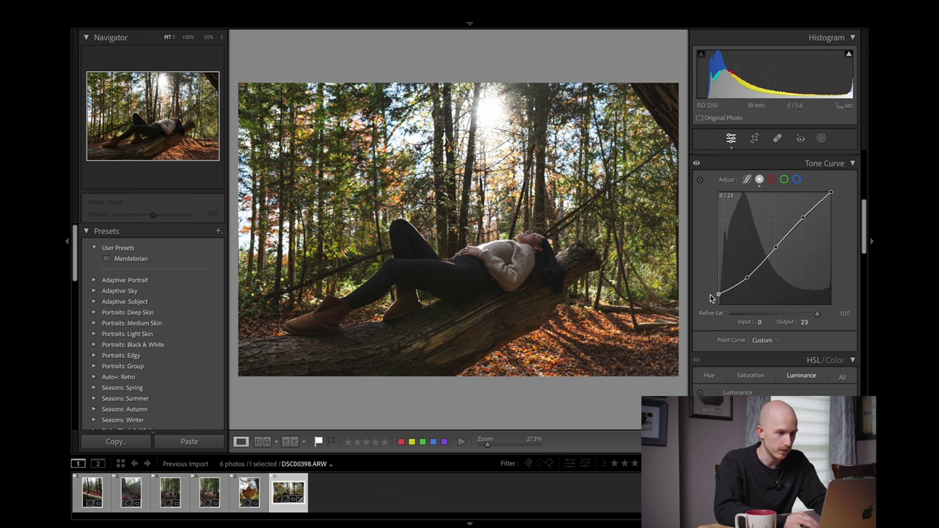
Place the point curve's black point just above the corner and lower the white point's output to 246
drag(710, 299, 712, 302)
drag(831, 194, 851, 193)
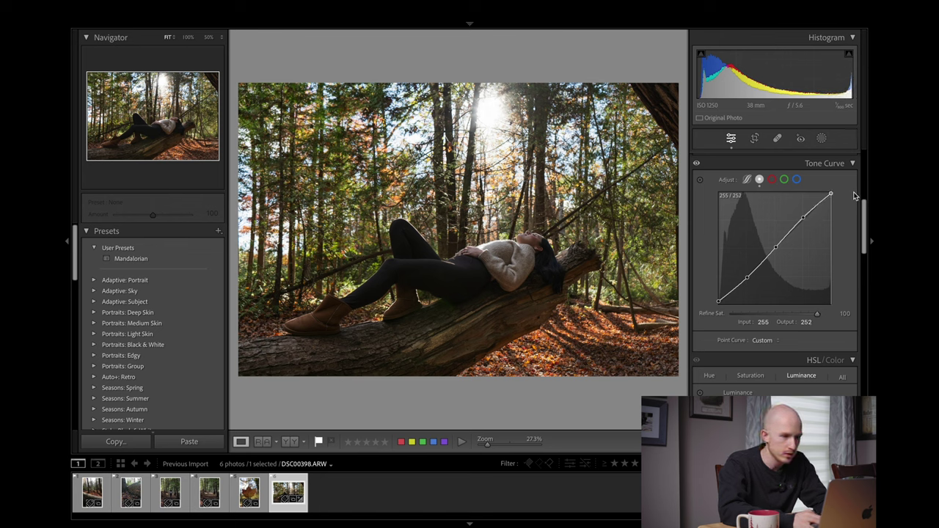
drag(853, 193, 855, 191)
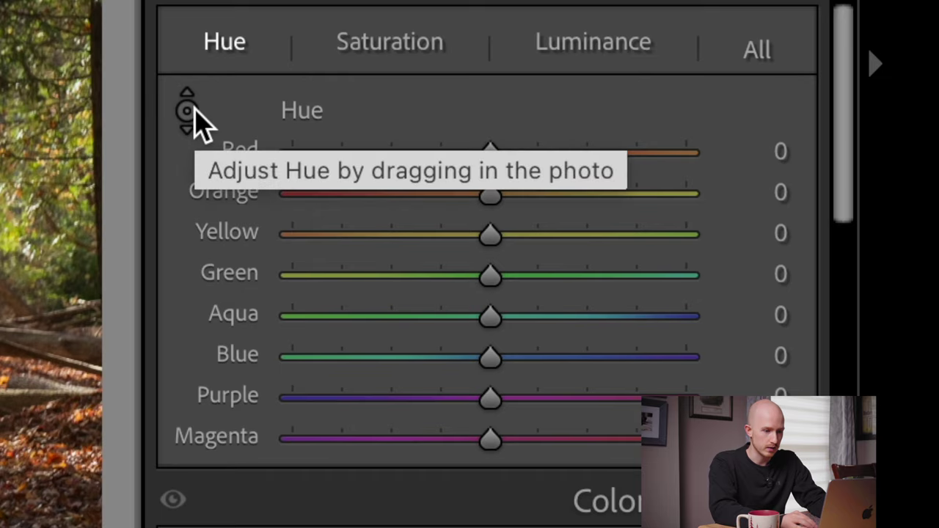
Shift the hue of the bluish sky tones between the trees directly in the photo with the targeted Hue adjustment
click(192, 112)
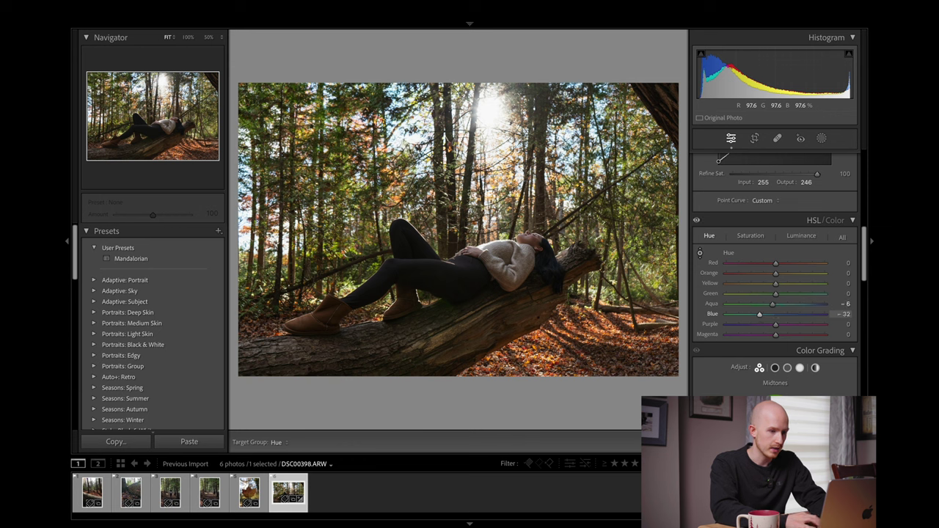
mouse_move(244, 179)
mouse_down()
mouse_move(244, 167)
mouse_move(244, 188)
mouse_move(245, 157)
mouse_move(245, 182)
mouse_up()
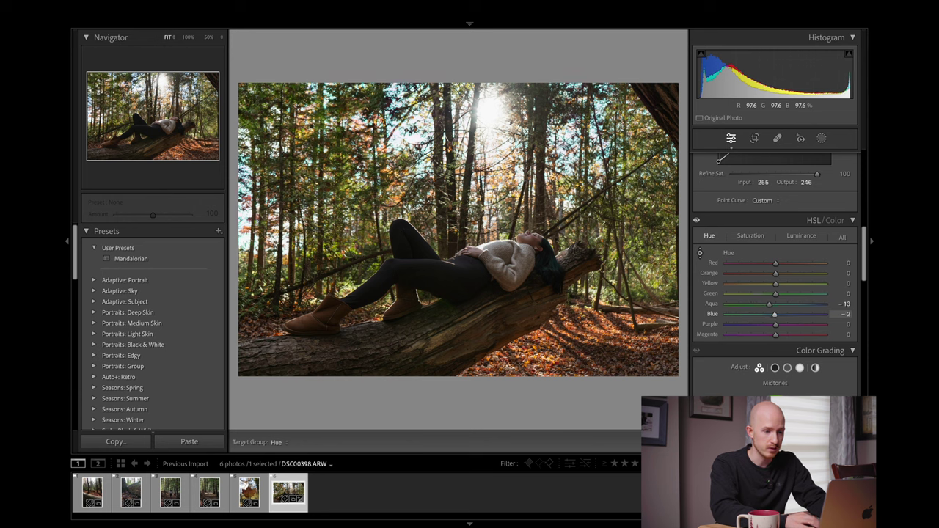
drag(396, 91, 395, 113)
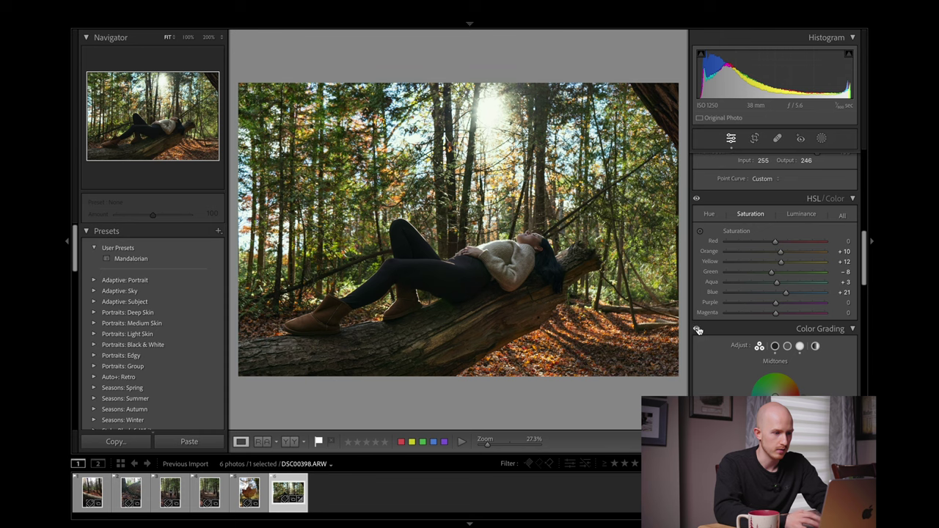
Enable the lens profile corrections, switching them off and on to compare their effect and leaving them enabled
scroll(698, 330, down, 10)
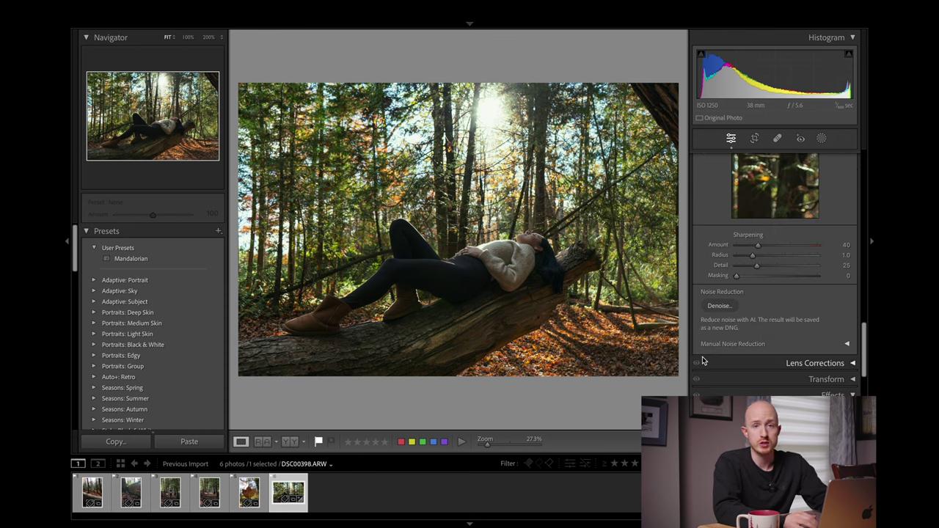
click(853, 364)
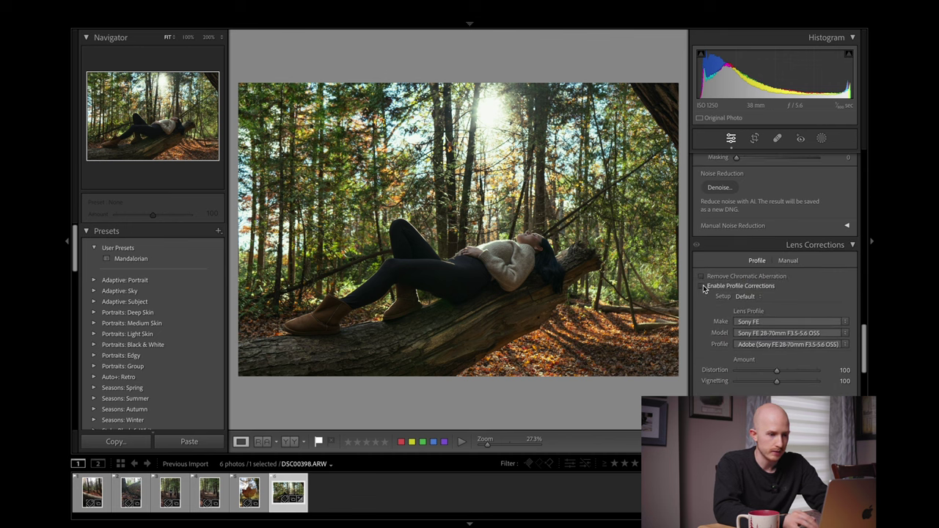
click(704, 286)
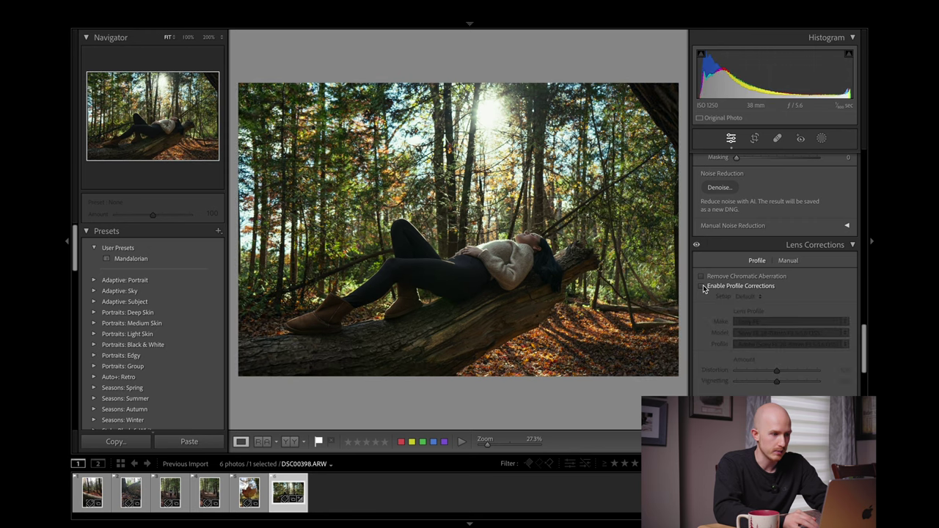
click(703, 286)
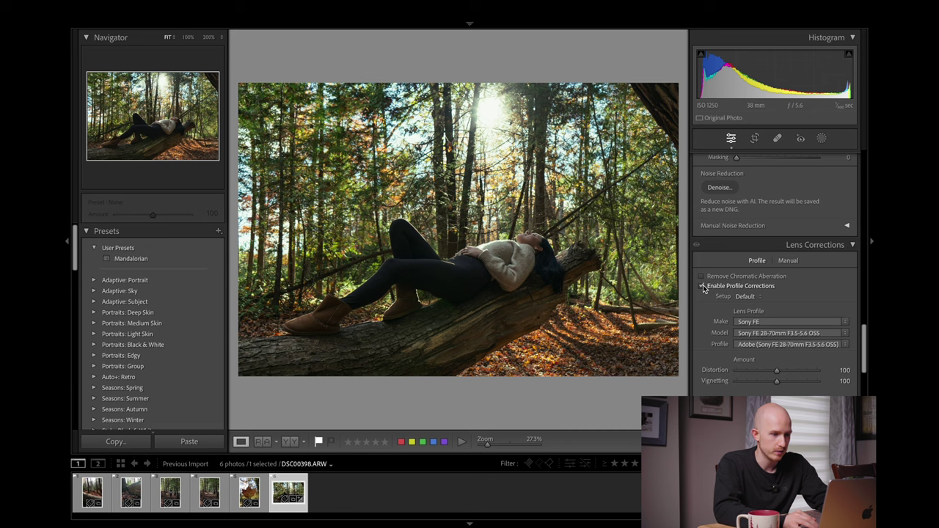
click(703, 286)
click(703, 286)
click(703, 286)
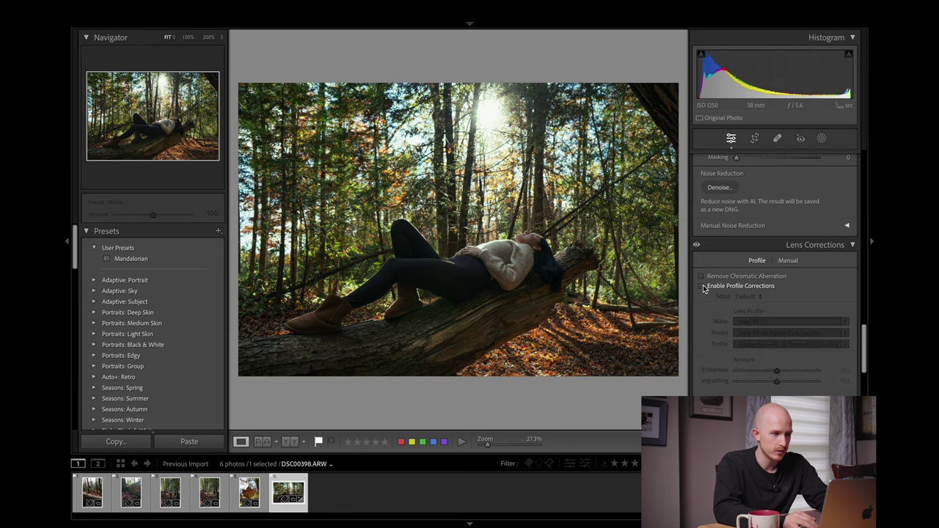
click(703, 286)
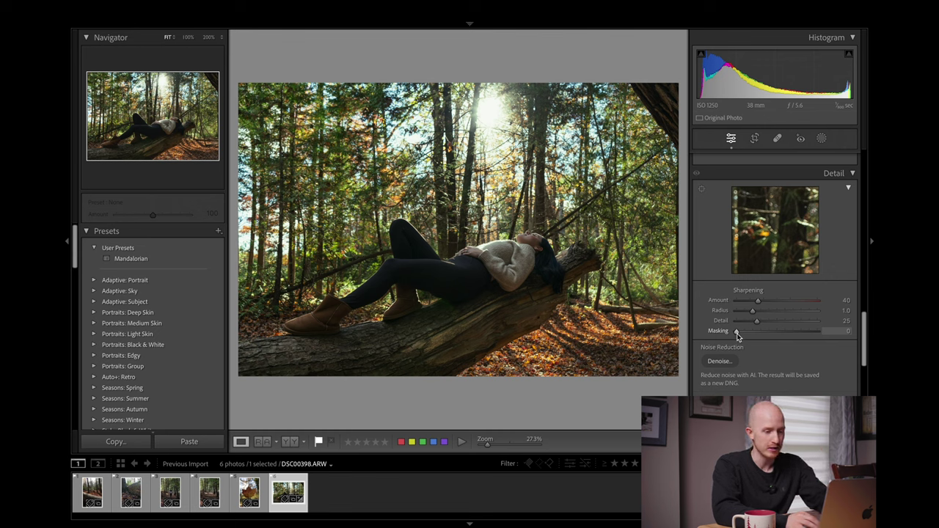
Set the sharpening to Amount 50, Radius 1.5, Detail 30 and Masking 90, using the greyscale mask previews
key(alt)
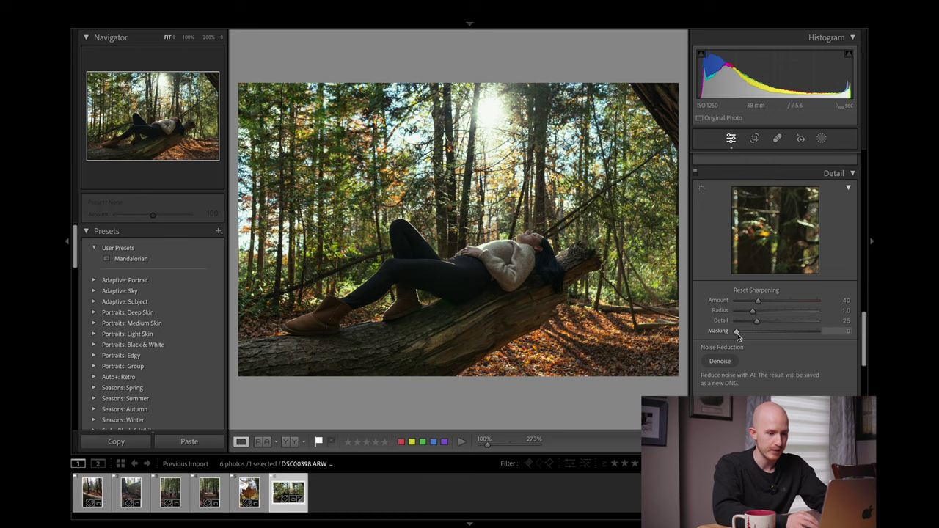
drag(736, 333, 737, 335)
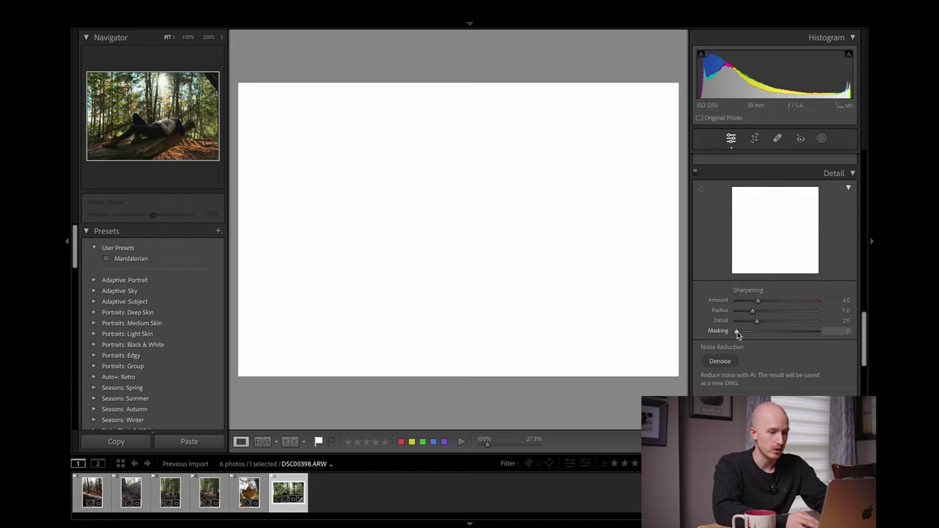
drag(739, 335, 813, 336)
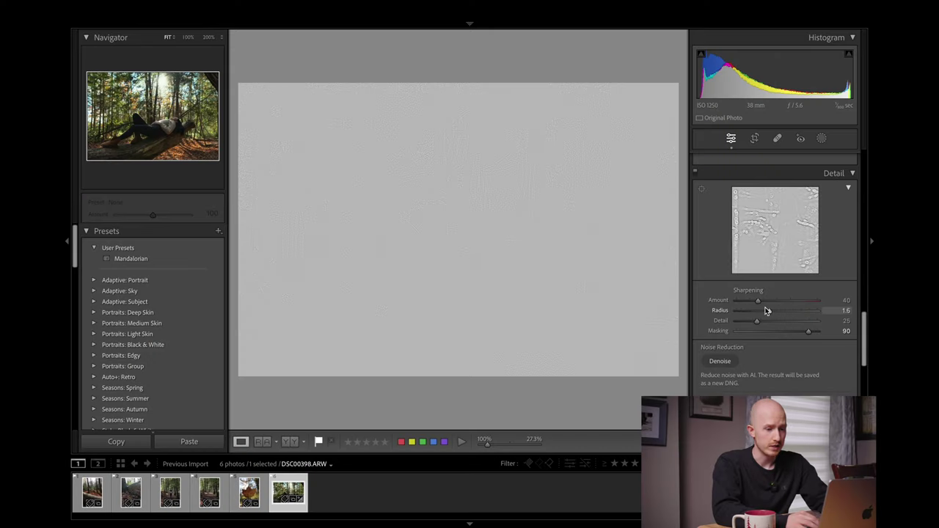
mouse_move(766, 311)
mouse_down()
mouse_move(741, 310)
mouse_move(772, 310)
mouse_up()
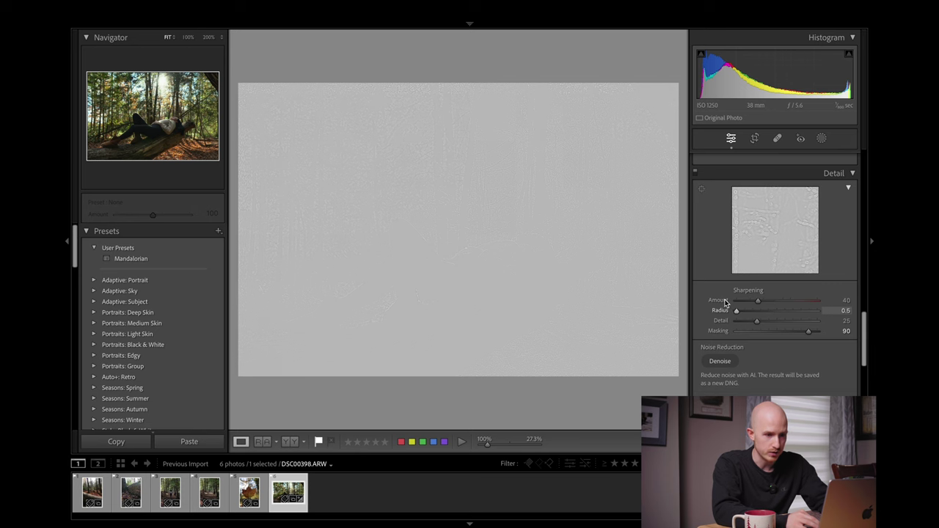
drag(736, 311, 764, 309)
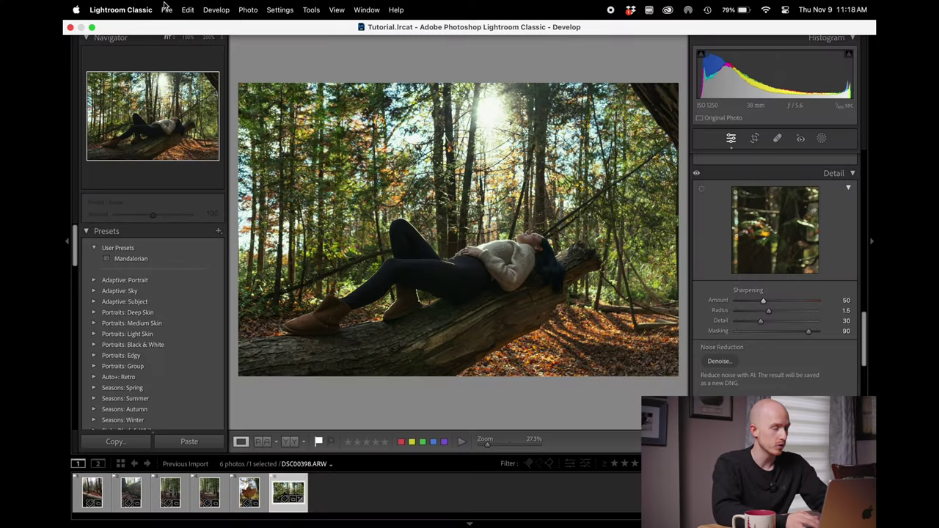
Open the export settings for the finished forest portrait and keep Desktop as the export location
click(167, 8)
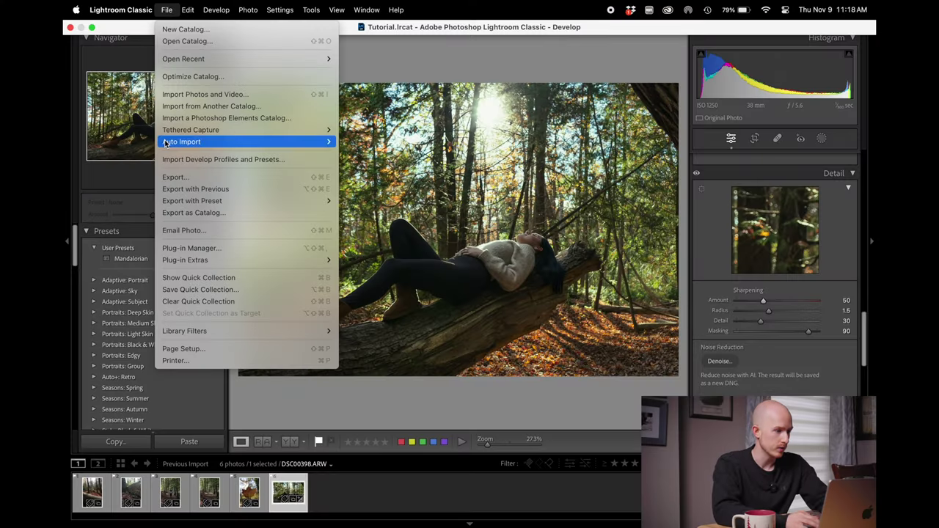
click(173, 180)
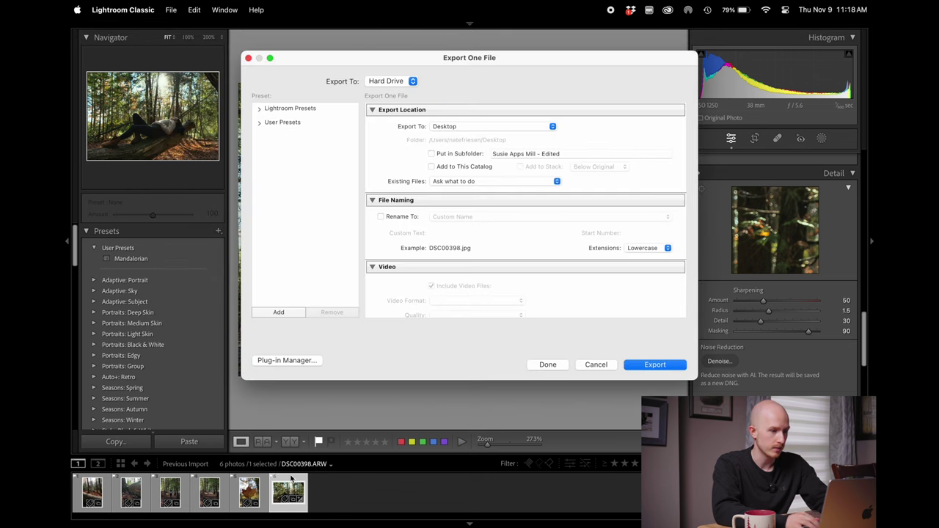
click(510, 133)
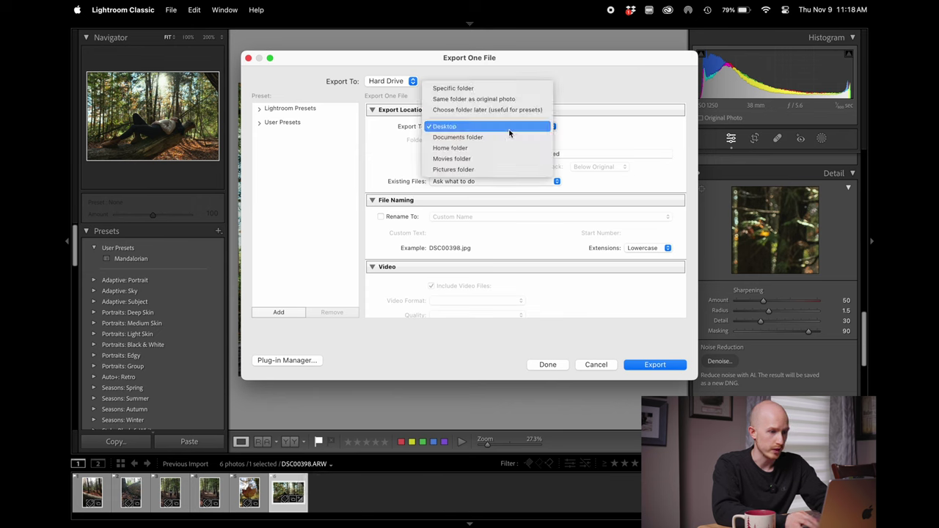
click(585, 131)
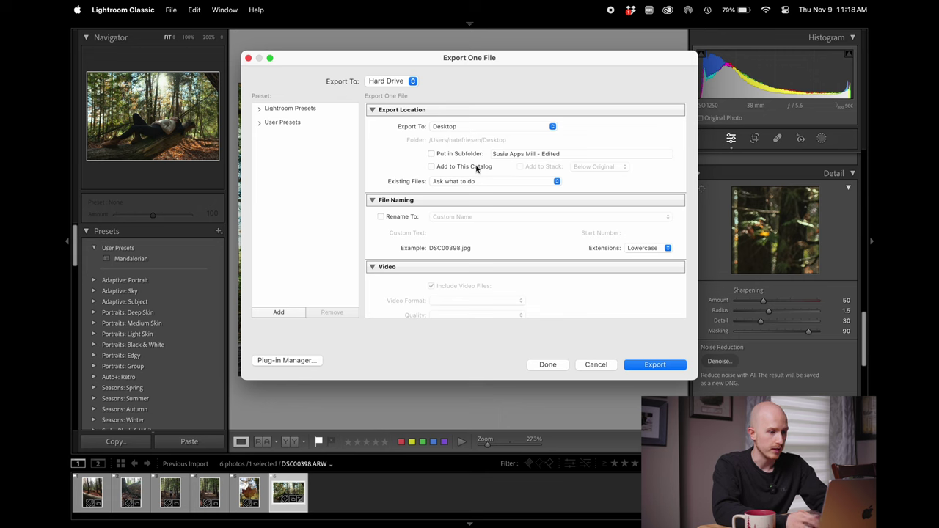
Choose JPEG as the image format, review the remaining export settings and export the photo
scroll(477, 168, down, 5)
click(467, 207)
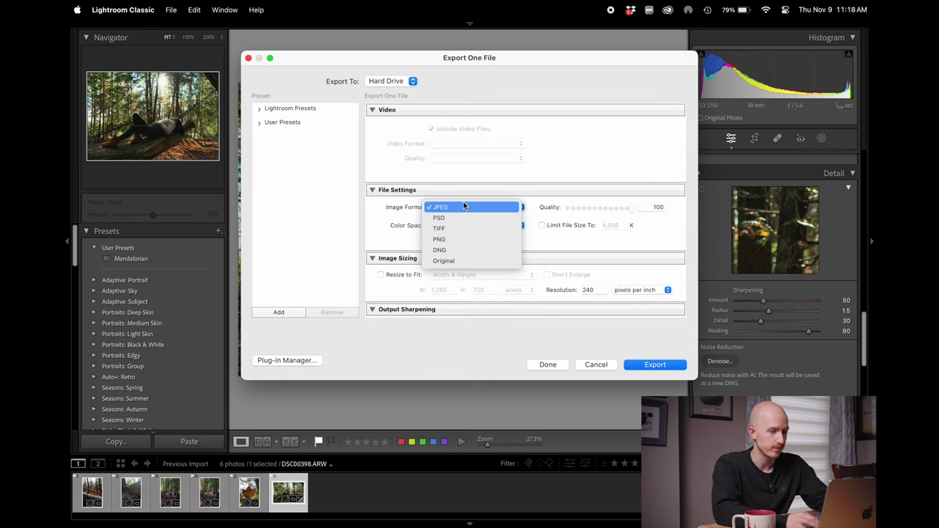
click(463, 206)
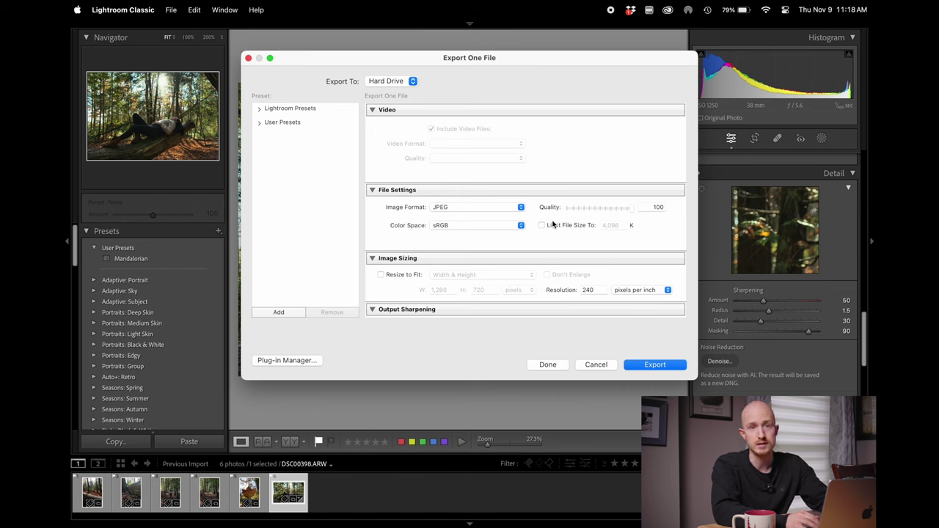
scroll(491, 210, down, 1)
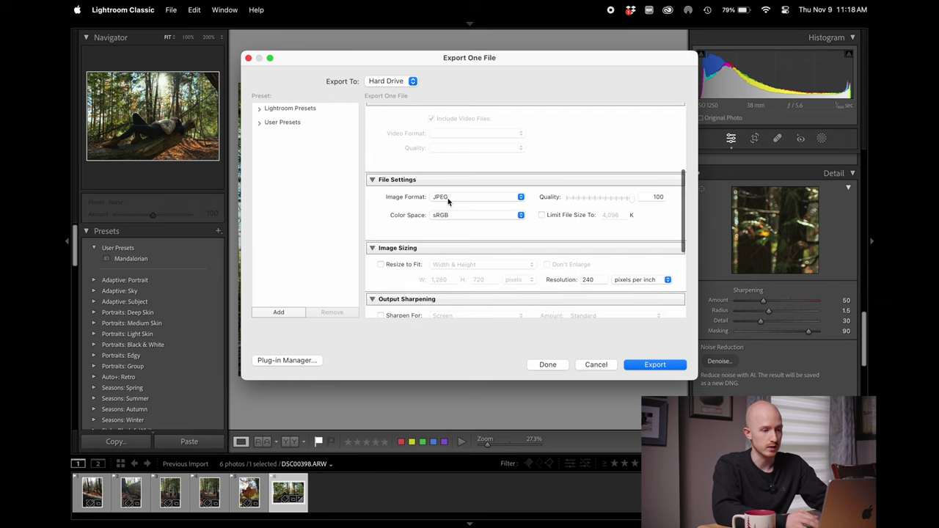
scroll(544, 260, down, 5)
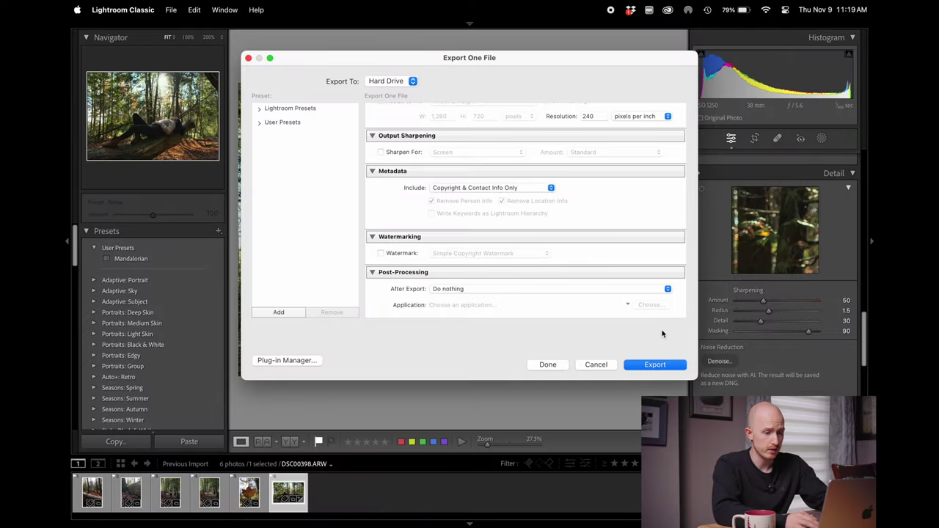
click(661, 371)
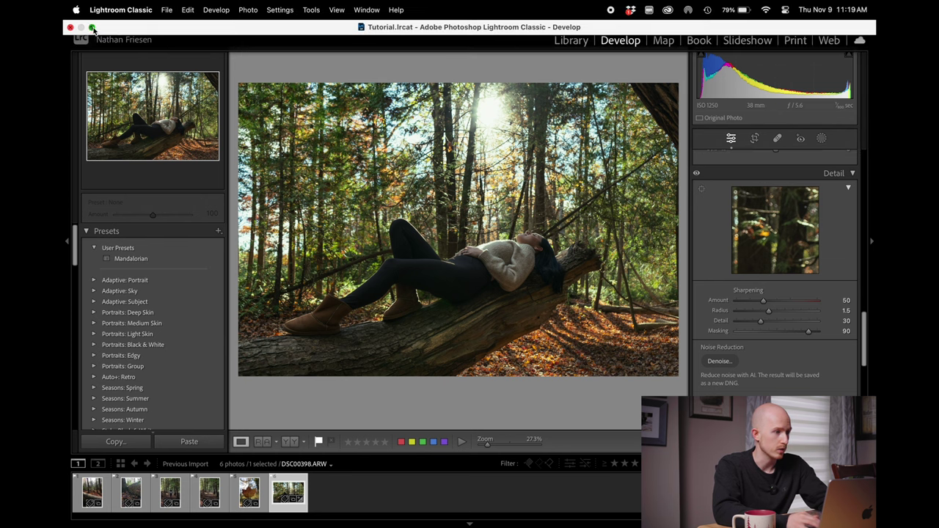
Switch to the Finder desktop, expand the Images stack and open the exported DSC00398.jpg
click(93, 30)
click(94, 45)
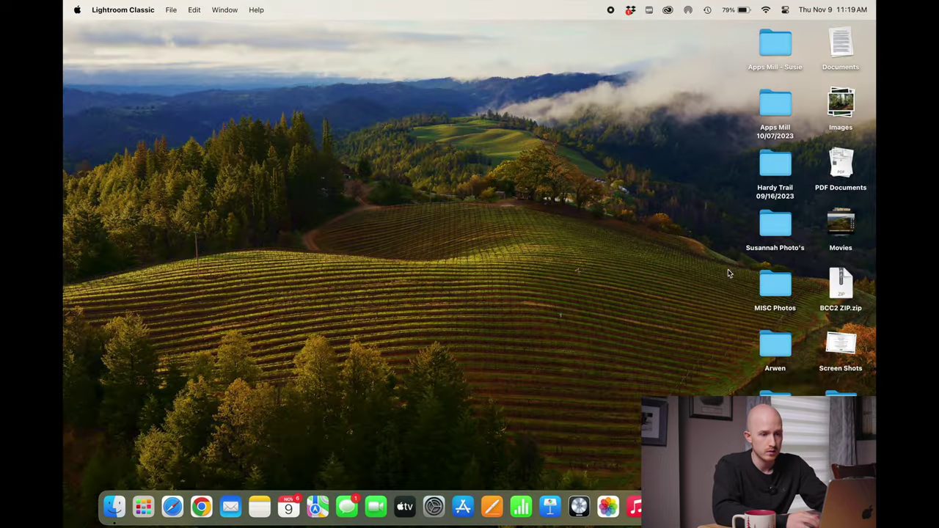
click(848, 101)
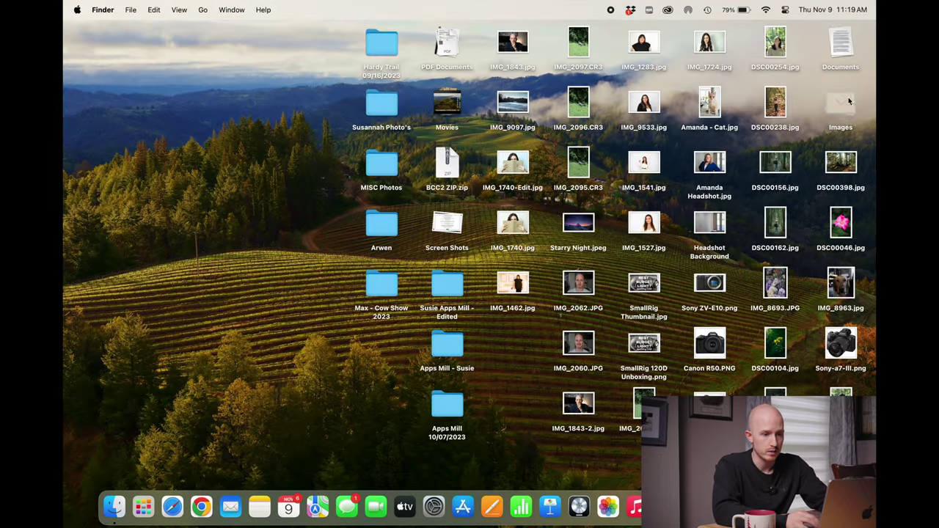
double_click(843, 160)
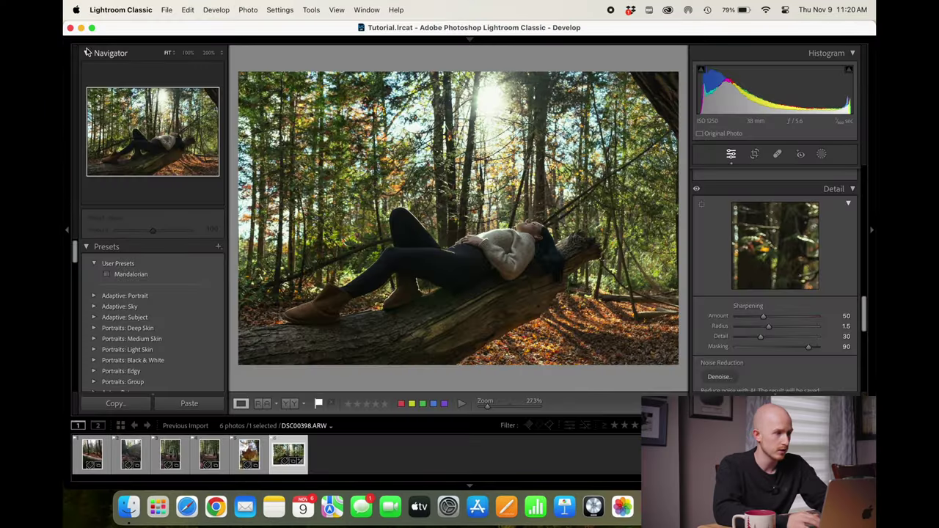
Compare the original and edited versions of the forest portrait side by side
key(shift+f)
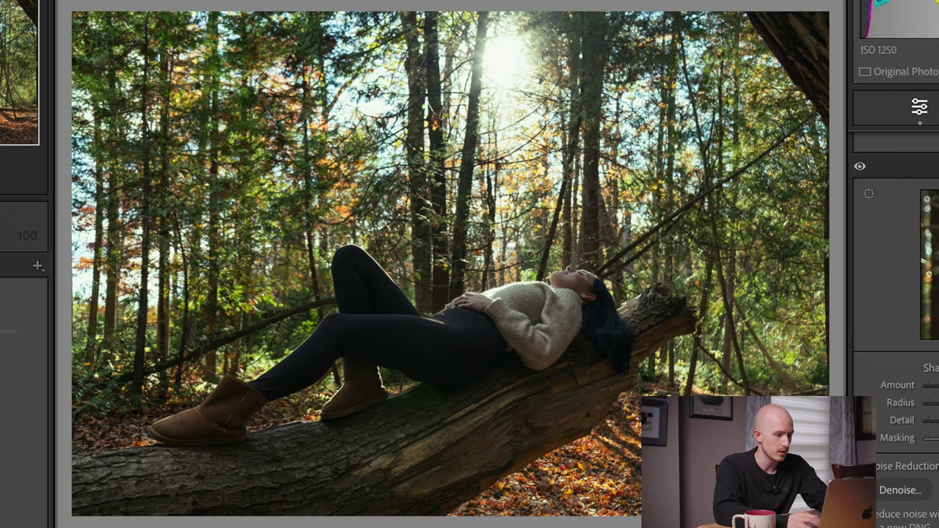
key(y)
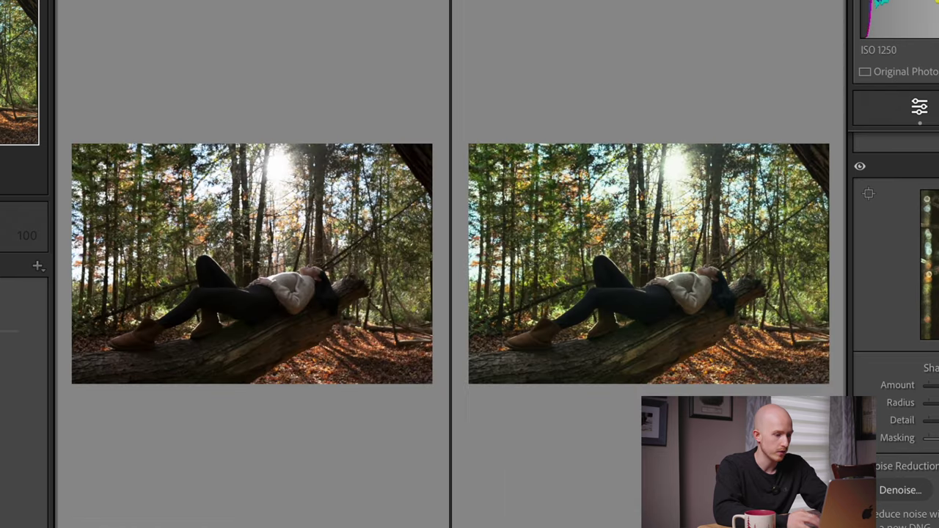